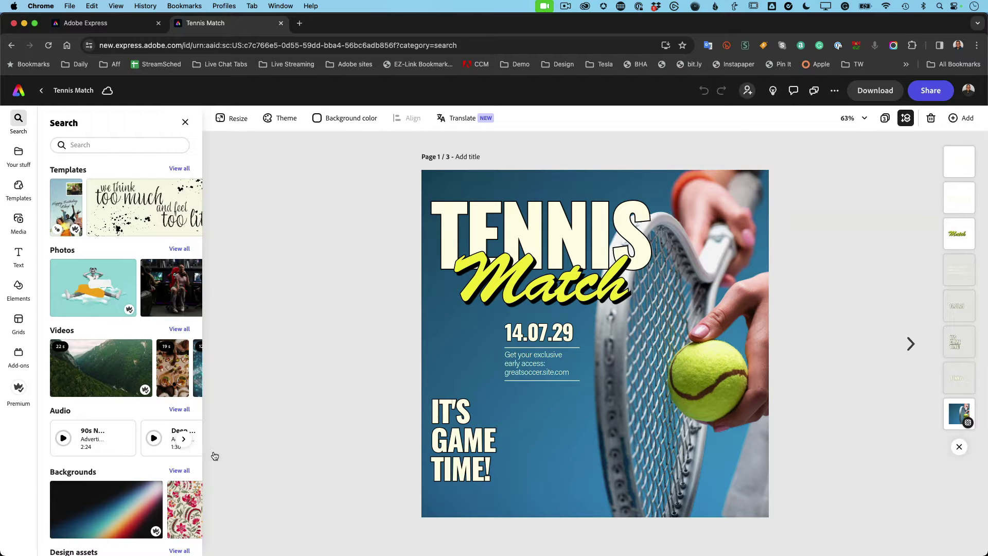
- Browse the flyer forward to the landscape third page, then return to the portrait first page
{"action": "left_click", "coordinate": [907, 348]}
{"action": "left_click", "coordinate": [908, 348]}
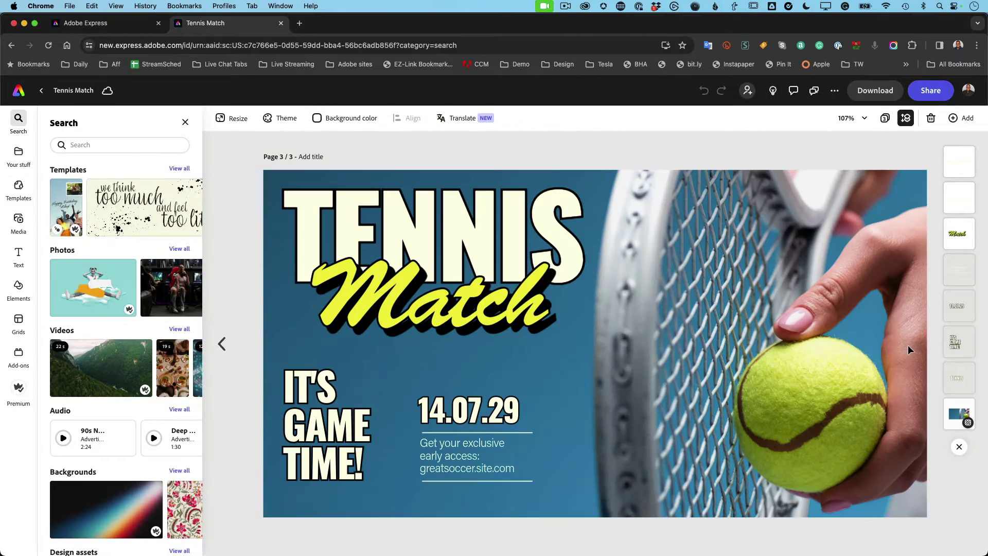
{"action": "left_click", "coordinate": [223, 344]}
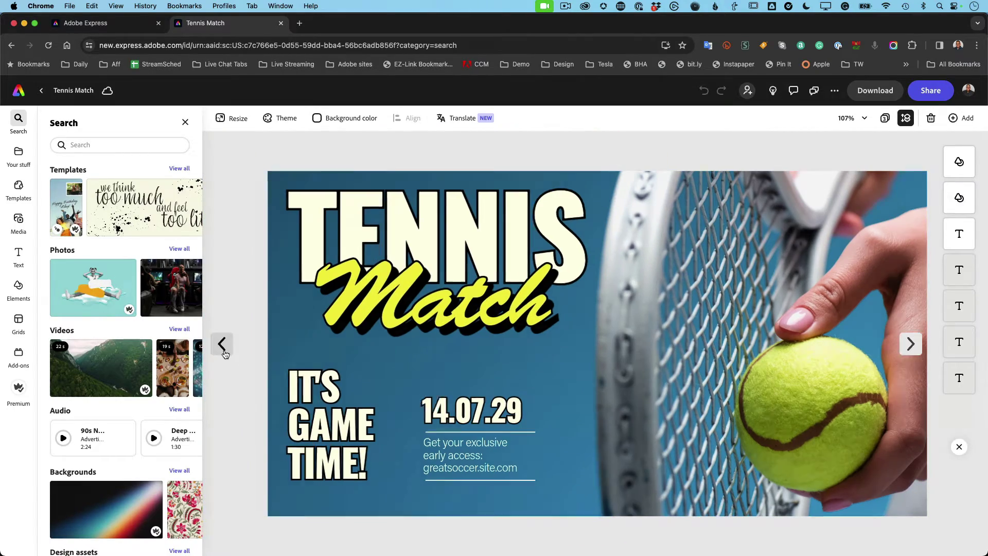
{"action": "left_click", "coordinate": [223, 344]}
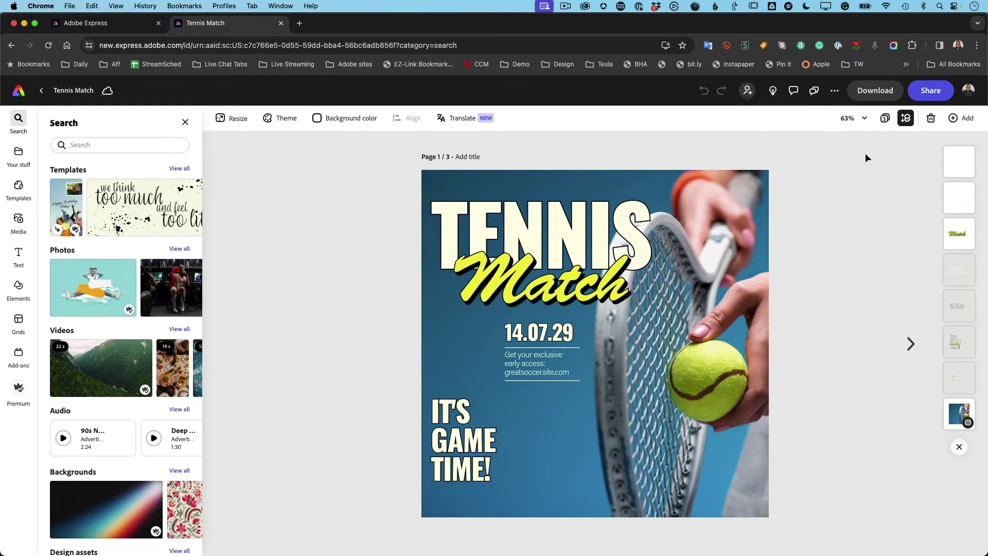
- Bring up the download options set to all pages with PNG as the file format
{"action": "left_click", "coordinate": [875, 91]}
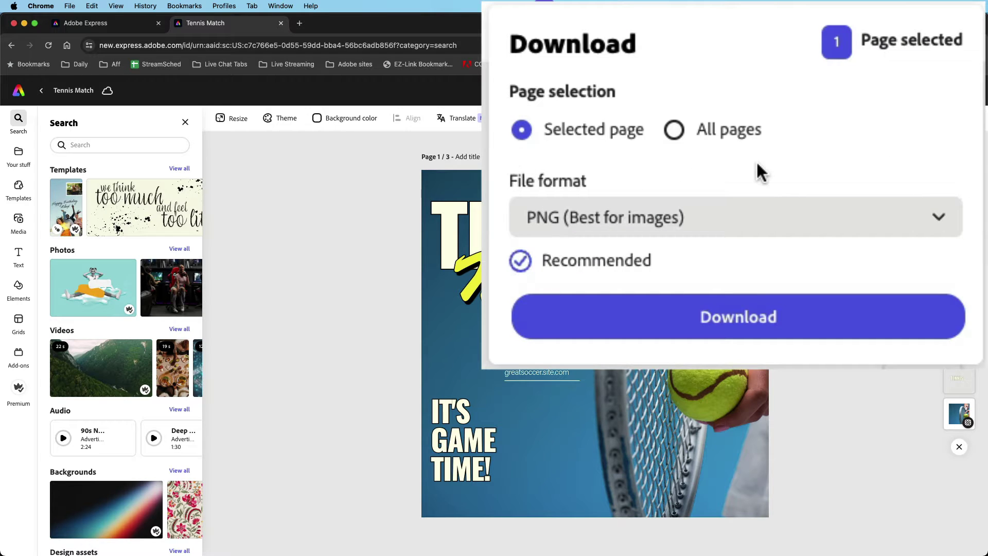
{"action": "left_click", "coordinate": [673, 132]}
{"action": "left_click", "coordinate": [737, 236]}
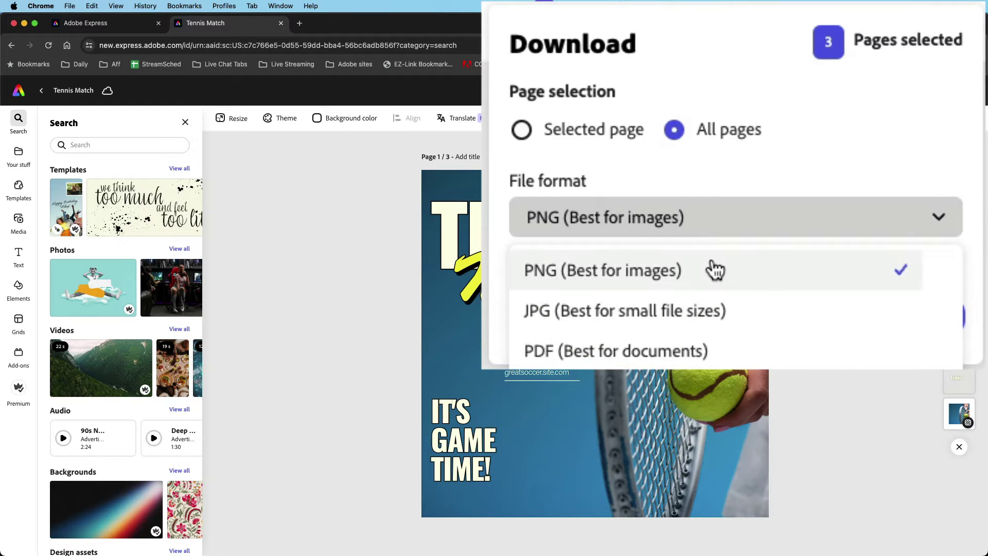
{"action": "left_click", "coordinate": [734, 170]}
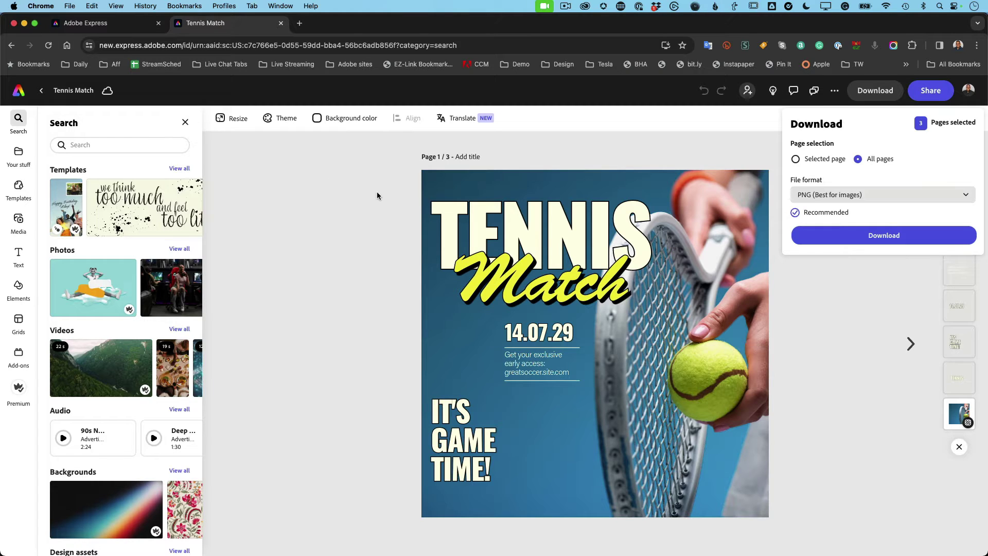
- Download only the current page as PNG and confirm Tennis Match-1.png in the Downloads stack
{"action": "left_click", "coordinate": [796, 159]}
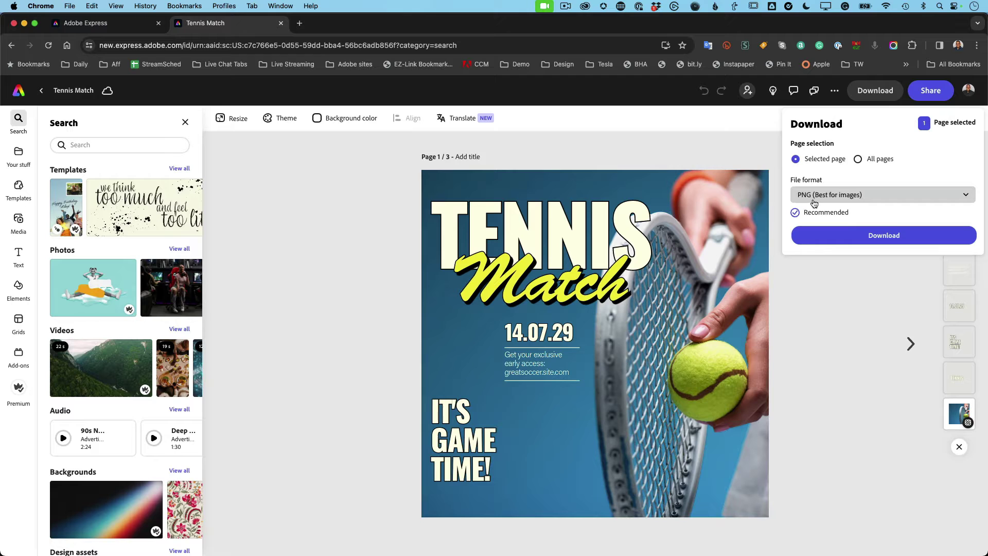
{"action": "left_click", "coordinate": [818, 238]}
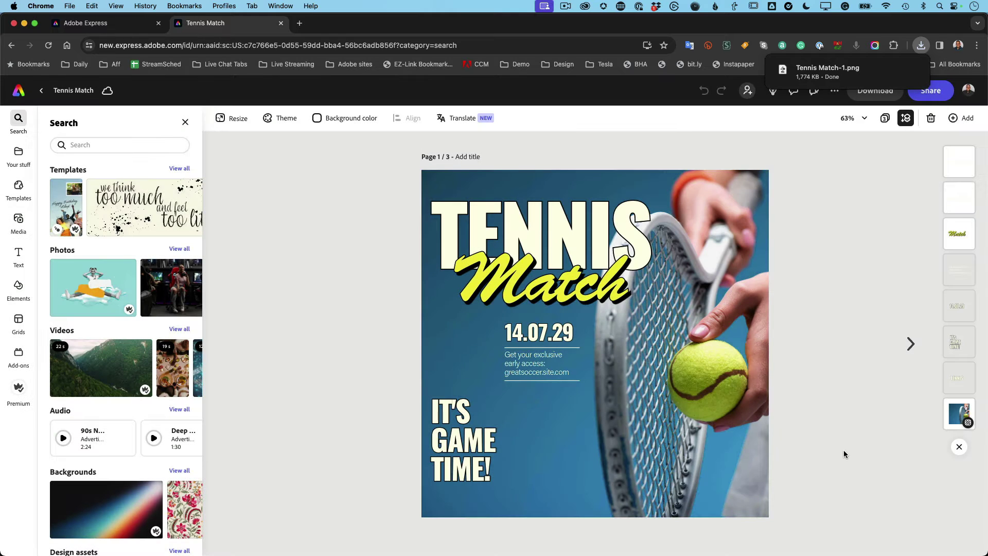
{"action": "mouse_move", "coordinate": [915, 547]}
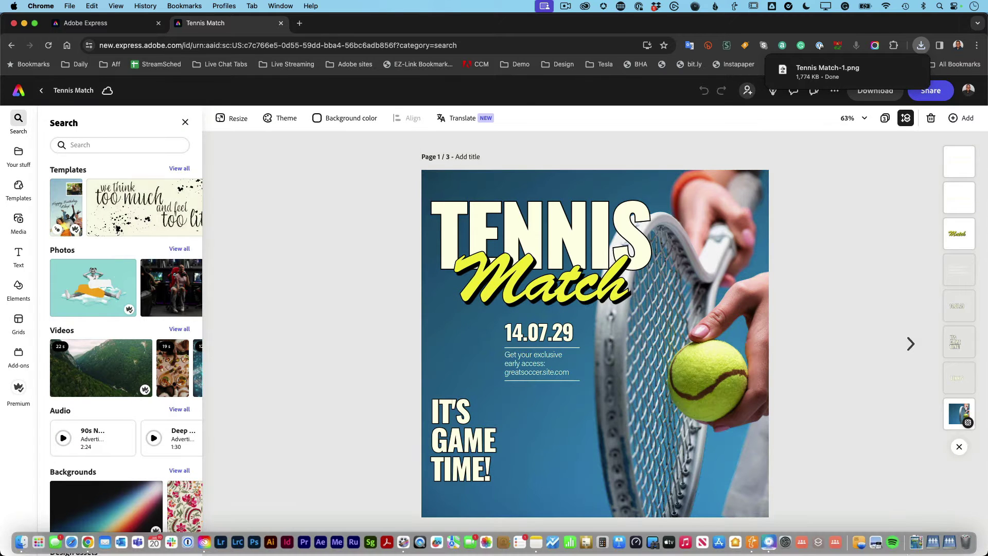
{"action": "left_click", "coordinate": [916, 547]}
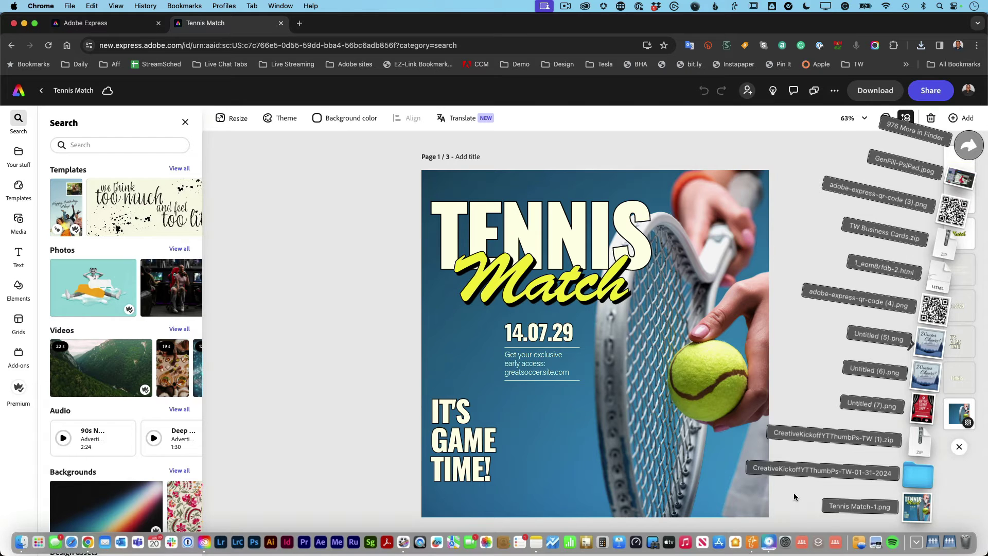
{"action": "left_click", "coordinate": [867, 462]}
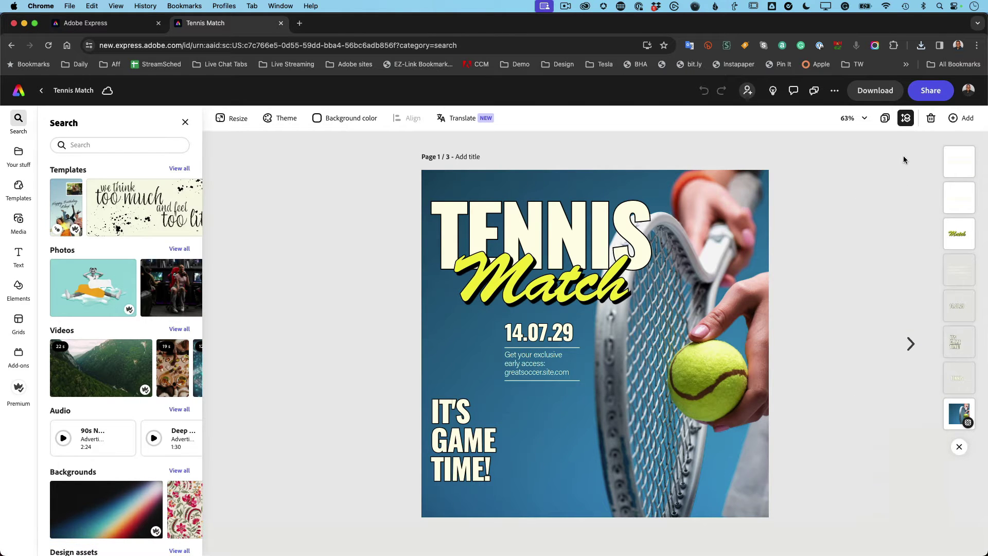
- From the Share options, start a scheduled social media post of the Tennis Match flyer
{"action": "left_click", "coordinate": [931, 90]}
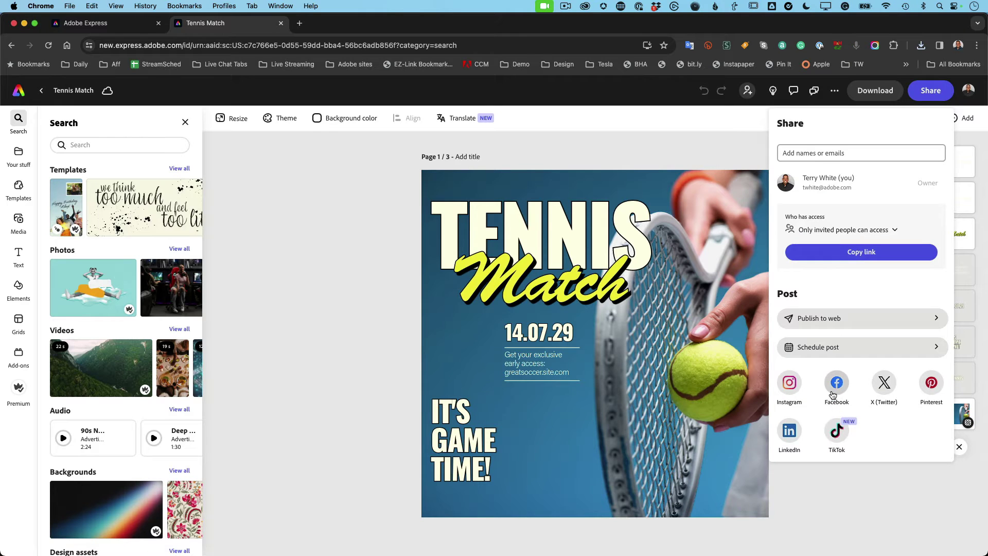
{"action": "left_click", "coordinate": [826, 350]}
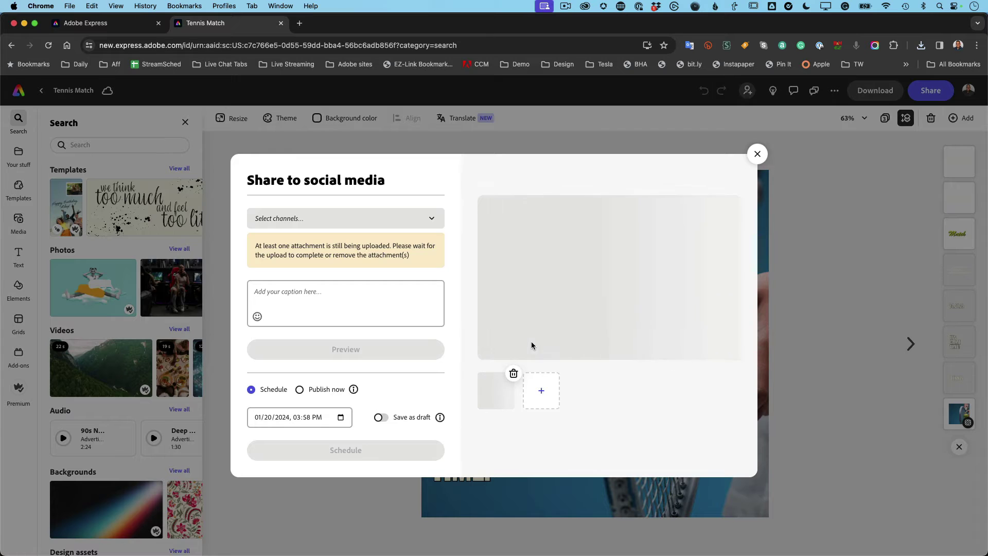
- Choose Facebook, LinkedIn and X (Twitter) as channels and enter the caption 'It's on! A tennis match!'
{"action": "left_click", "coordinate": [430, 219]}
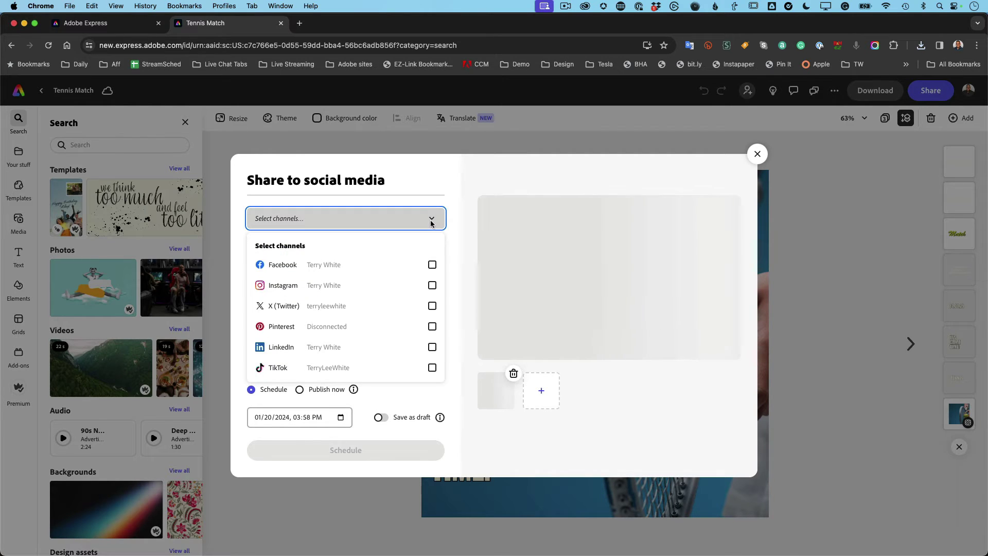
{"action": "left_click", "coordinate": [432, 265]}
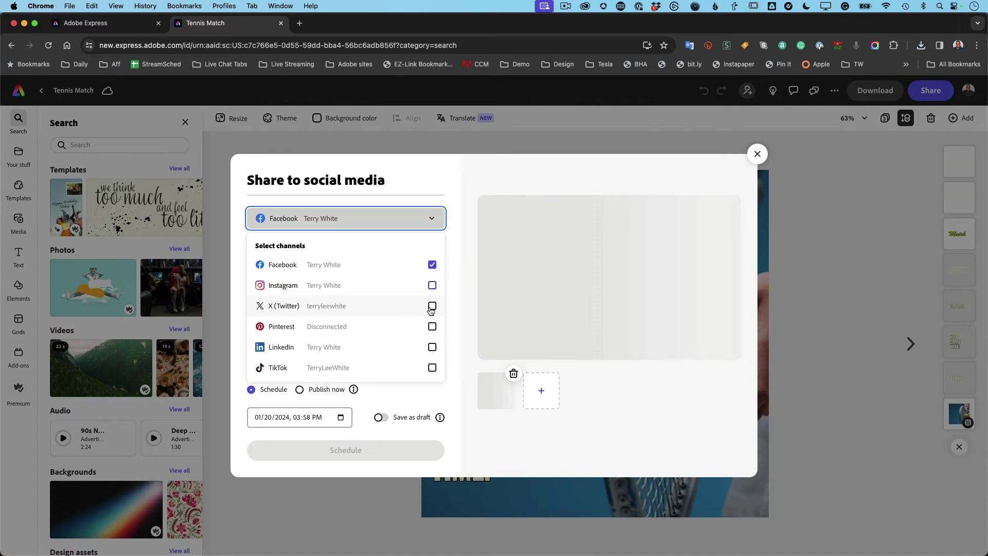
{"action": "left_click", "coordinate": [433, 348]}
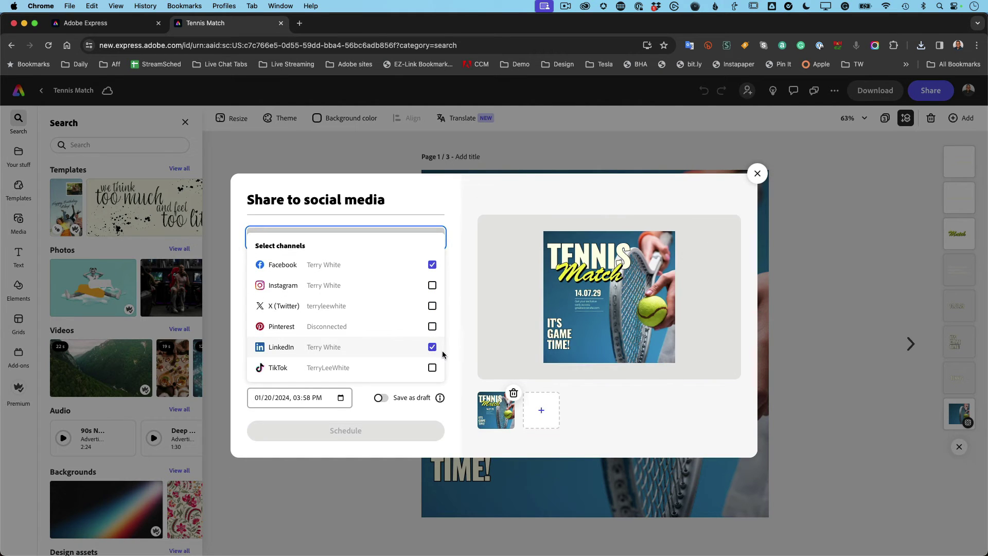
{"action": "left_click", "coordinate": [432, 307]}
{"action": "left_click", "coordinate": [463, 253]}
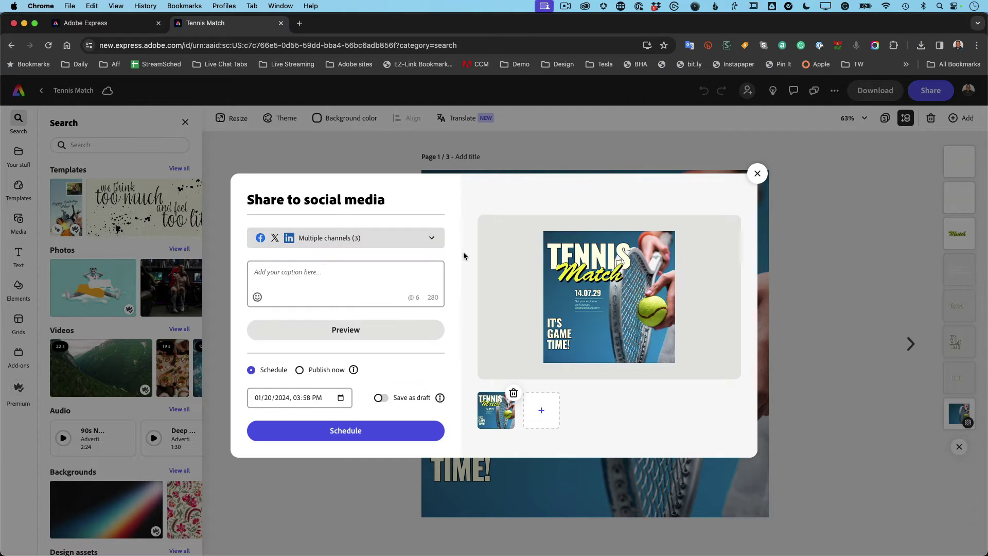
{"action": "left_click", "coordinate": [302, 278]}
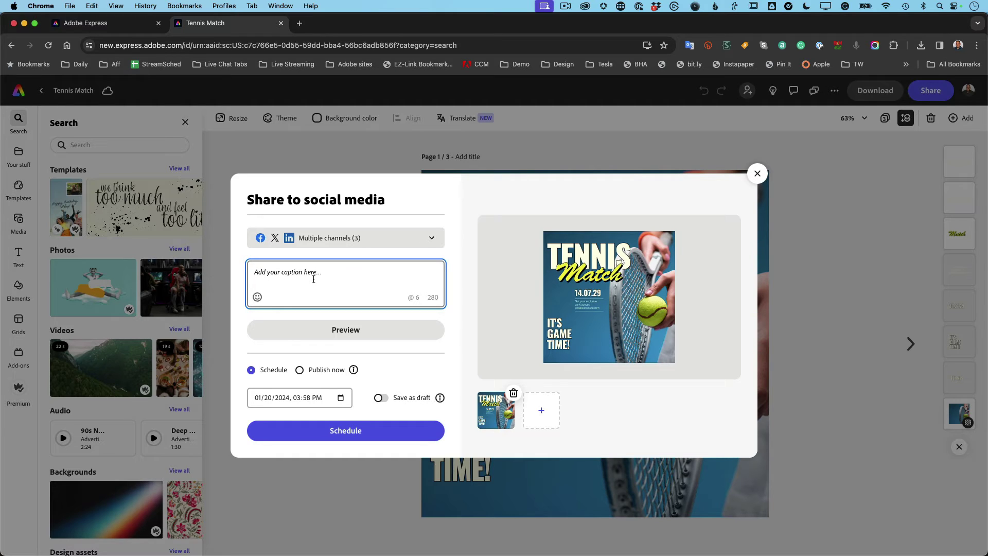
{"action": "type", "text": "It's on"}
{"action": "type", "text": "! A ten"}
{"action": "type", "text": "nis mat"}
{"action": "type", "text": "ch!"}
{"action": "key", "text": "BackSpace"}
{"action": "left_click", "coordinate": [335, 330]}
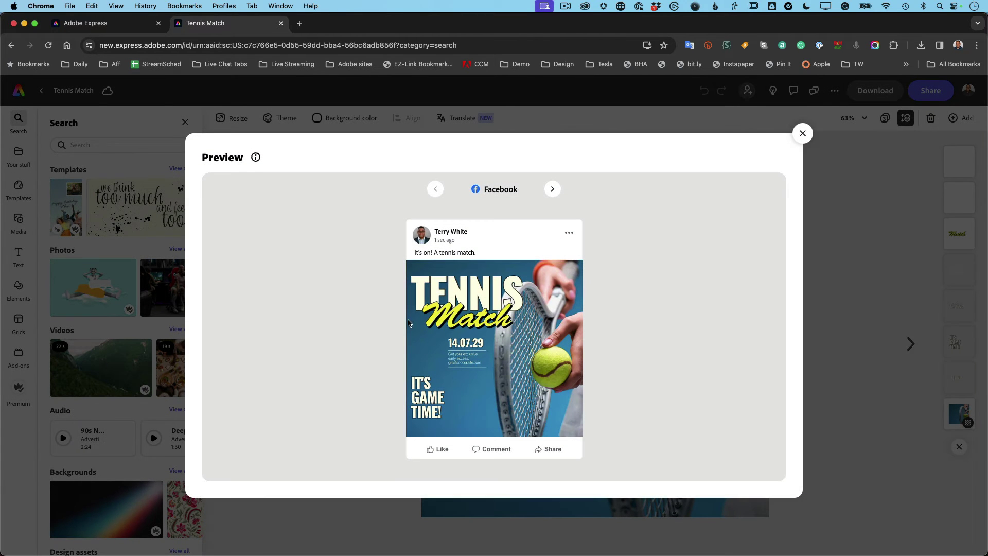
{"action": "left_click", "coordinate": [552, 191]}
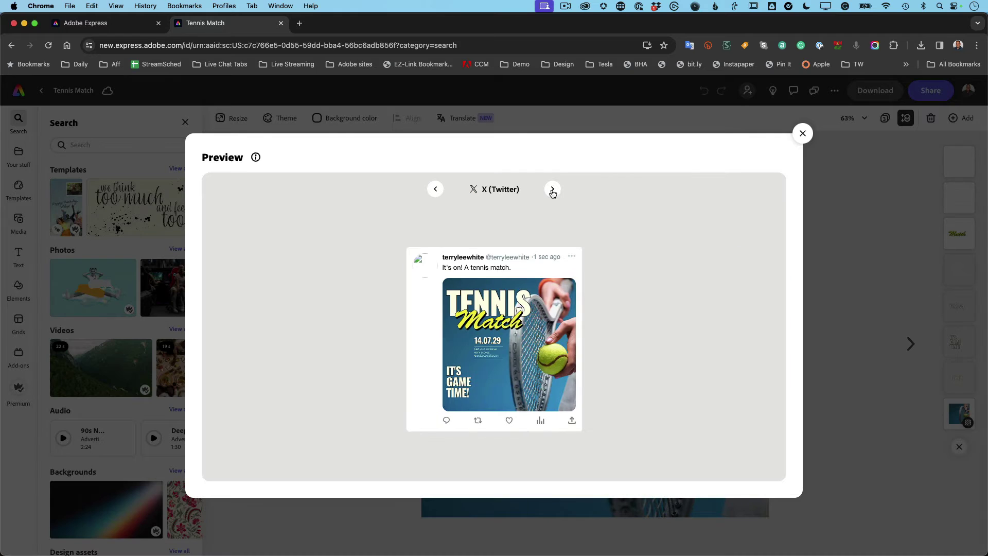
{"action": "left_click", "coordinate": [552, 191]}
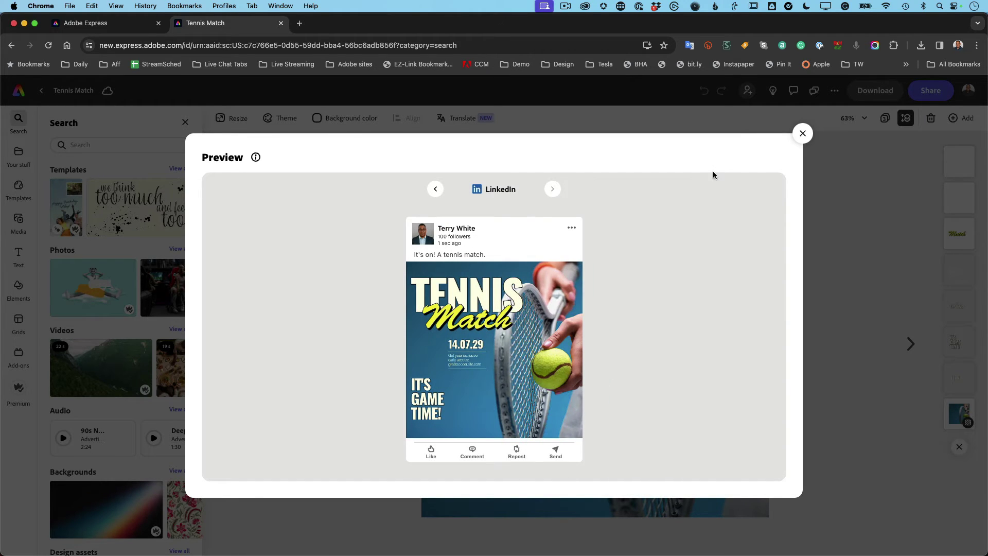
{"action": "left_click", "coordinate": [803, 133]}
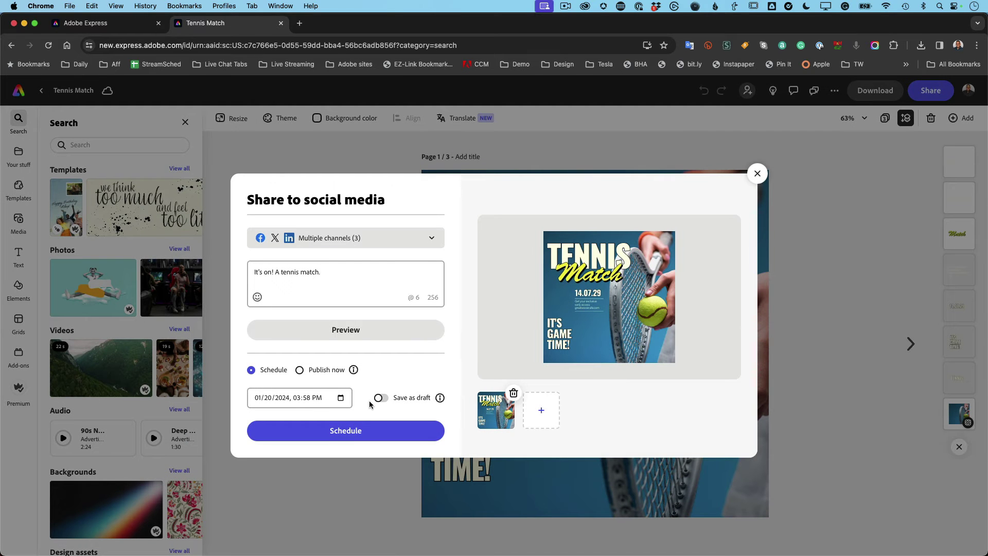
{"action": "left_click", "coordinate": [301, 370]}
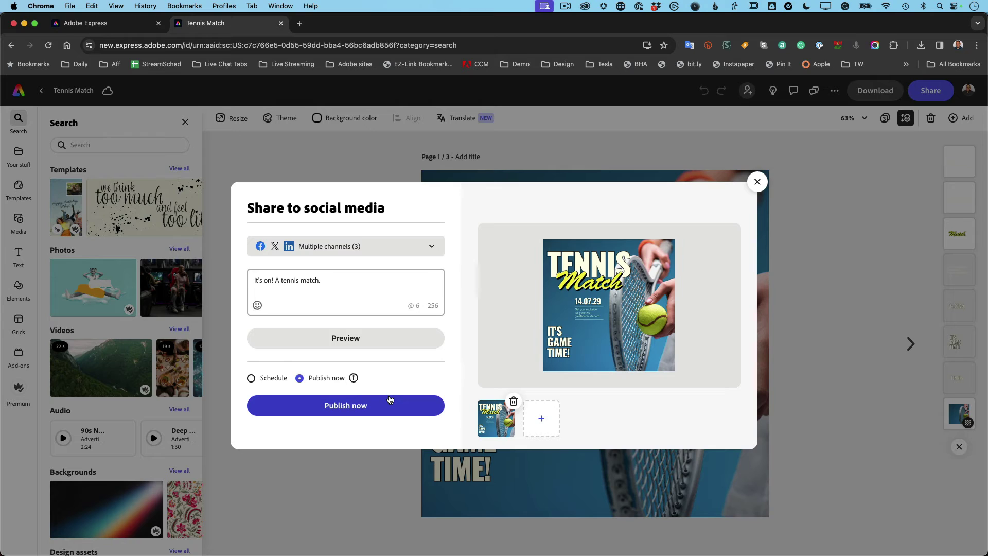
{"action": "left_click", "coordinate": [271, 380]}
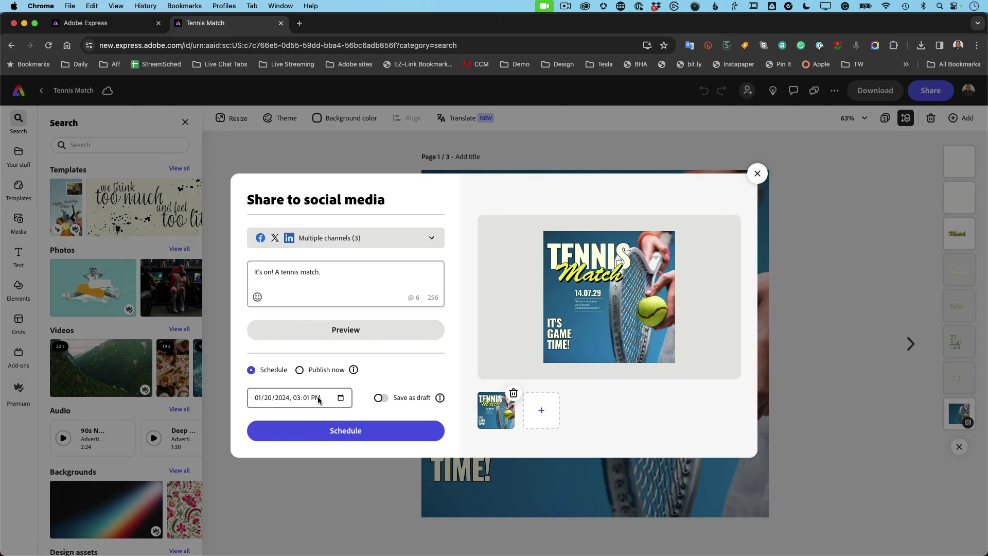
- Close the Share to social media dialog to return to the flyer's first page in the editor
{"action": "left_click", "coordinate": [757, 174]}
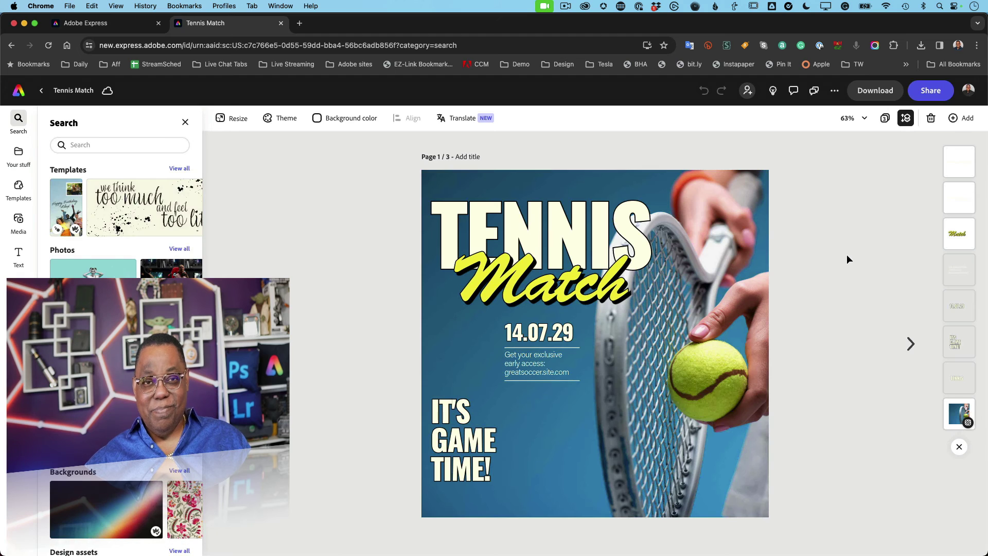